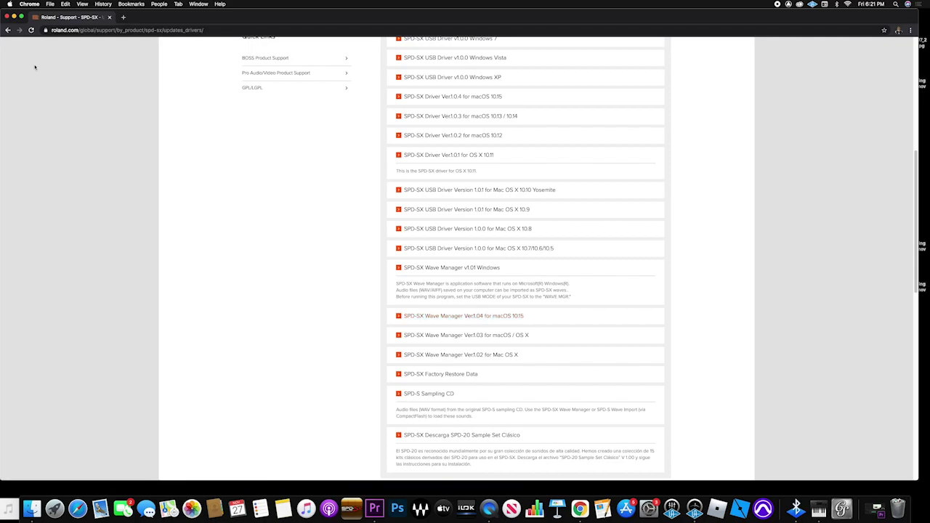
Step: Switch to SPD-SX Wave Manager and load the SPD-SX device as the storage
left_click(14, 17)
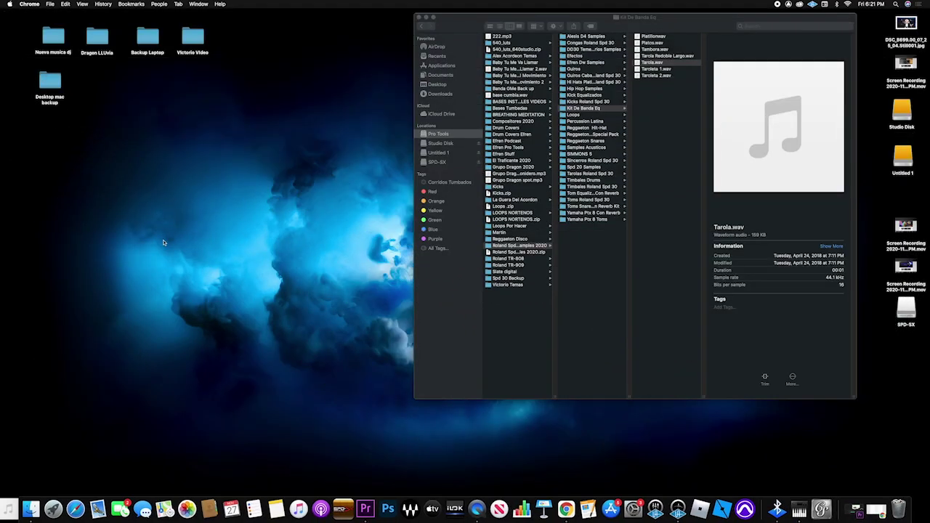
left_click(344, 510)
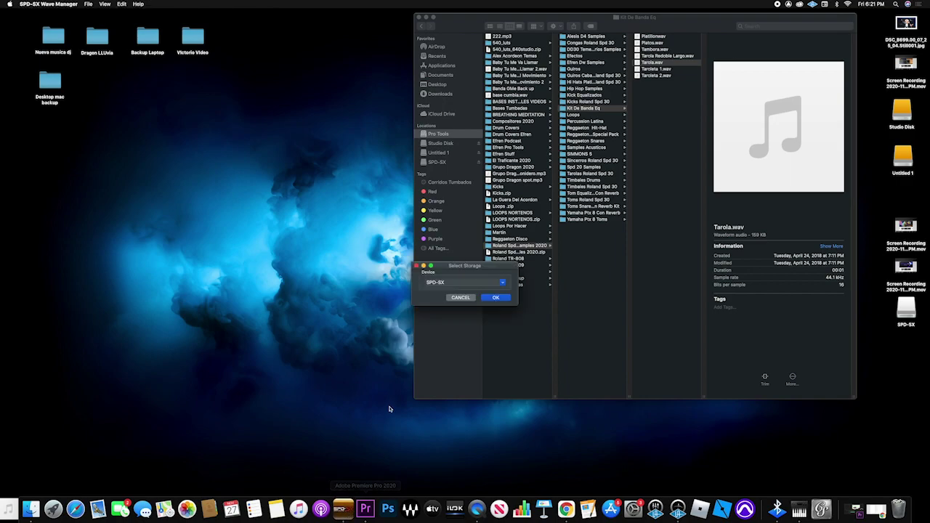
left_click_drag(496, 266, 483, 255)
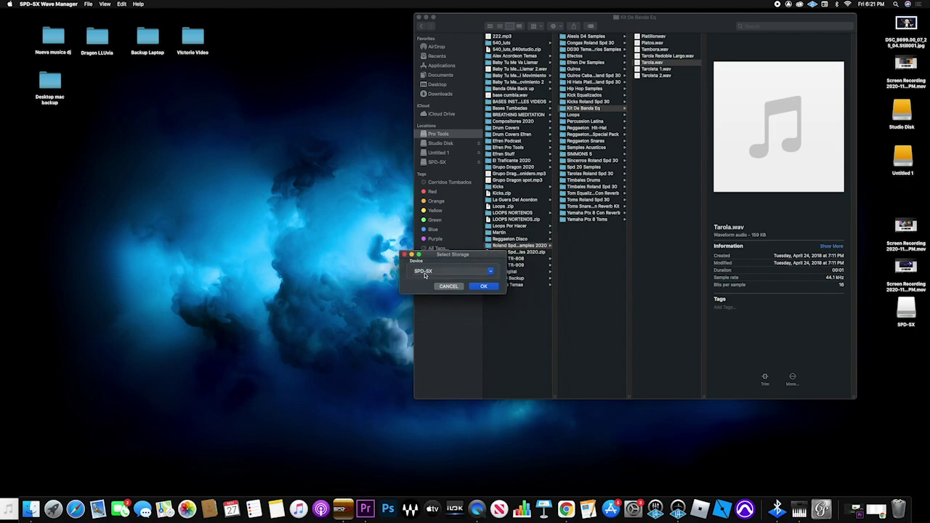
left_click(491, 272)
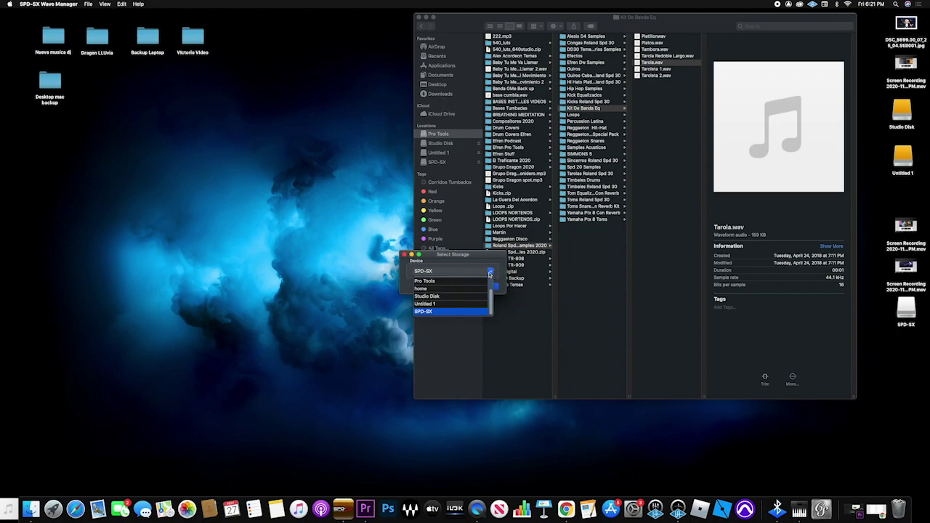
left_click(453, 272)
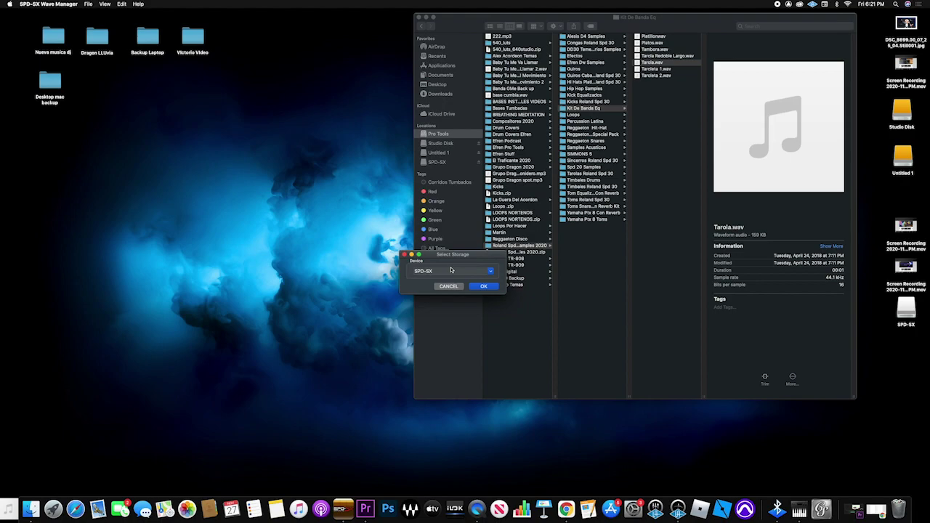
left_click_drag(459, 258, 459, 255)
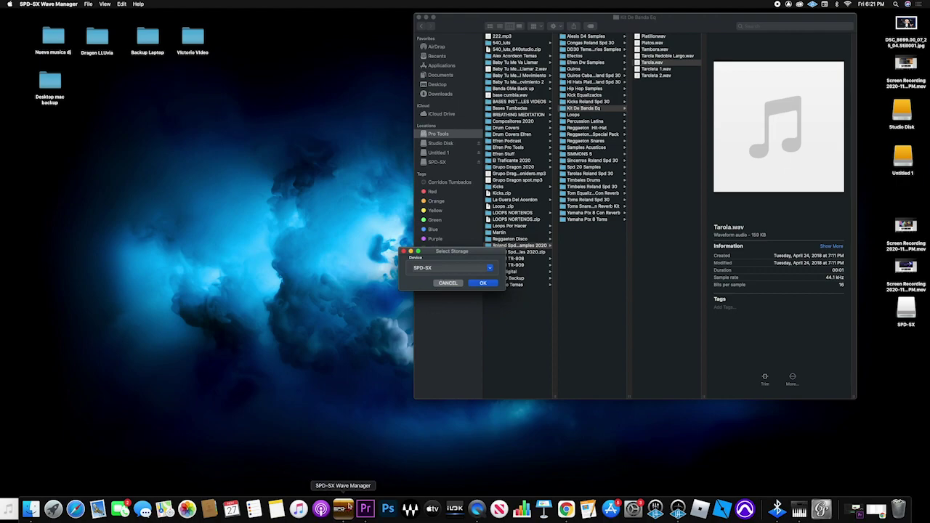
left_click_drag(460, 253, 449, 250)
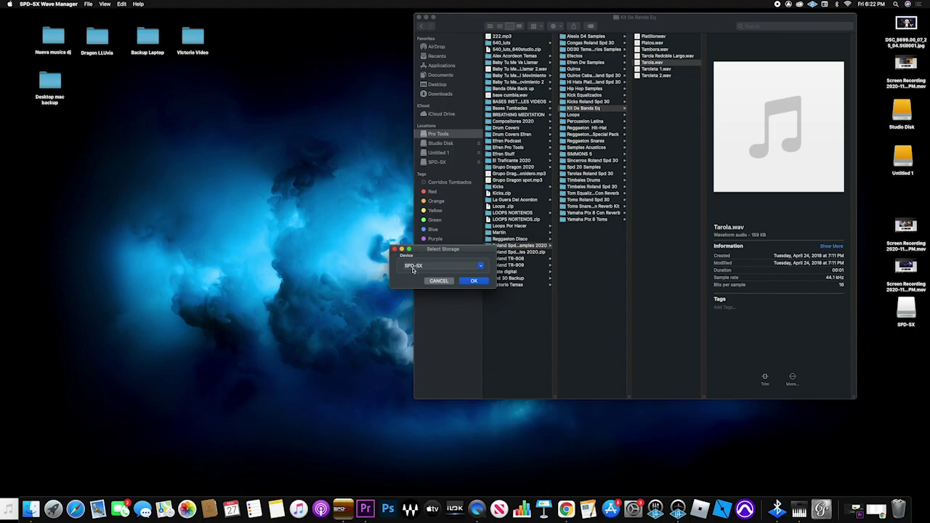
left_click(474, 281)
left_click(475, 282)
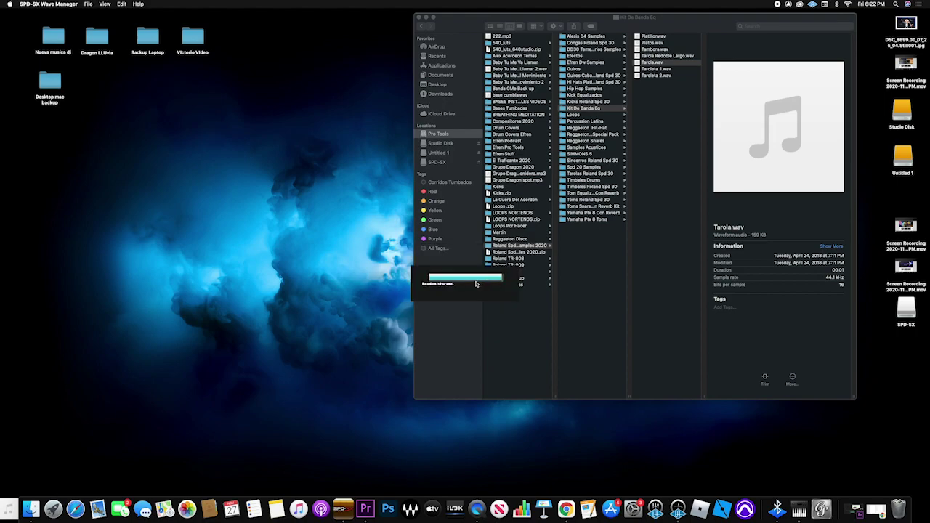
Step: Advance the displayed kit to kit number 48
left_click_drag(296, 42, 347, 81)
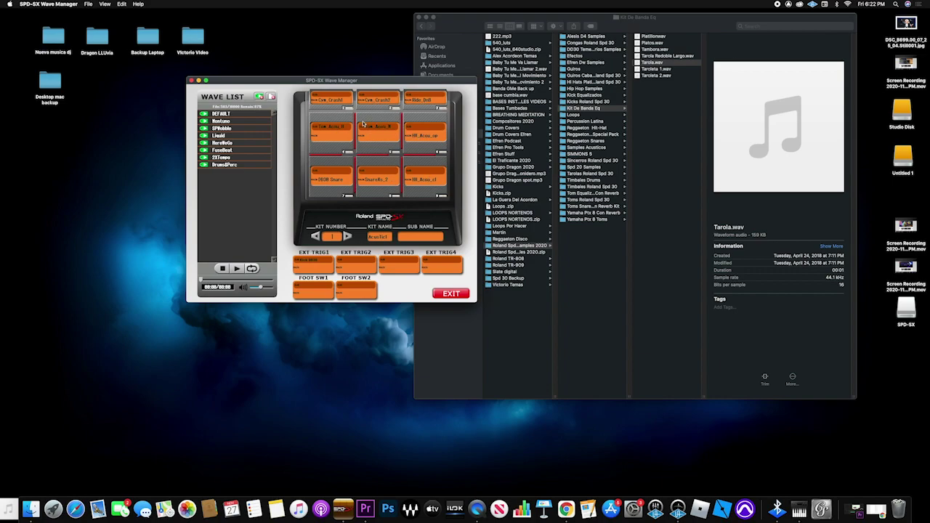
left_click(332, 95)
left_click(336, 101)
left_click(347, 236)
left_click(347, 236)
left_click(346, 236)
left_click(346, 236)
left_click(347, 236)
left_click(346, 236)
left_click(347, 236)
left_click(346, 236)
left_click(347, 236)
left_click(347, 237)
left_click(347, 236)
left_click(346, 237)
left_click(346, 236)
left_click(347, 236)
left_click(347, 236)
left_click(346, 236)
left_click(346, 236)
left_click(347, 236)
left_click(347, 236)
left_click(346, 236)
left_click(346, 236)
left_click(347, 236)
left_click(347, 237)
left_click(347, 236)
left_click(346, 236)
left_click(346, 237)
left_click(347, 236)
left_click(347, 237)
left_click(347, 236)
left_click(346, 236)
left_click(347, 236)
left_click(347, 237)
left_click(347, 236)
left_click(346, 236)
left_click(347, 236)
left_click(346, 237)
left_click(346, 236)
left_click(347, 236)
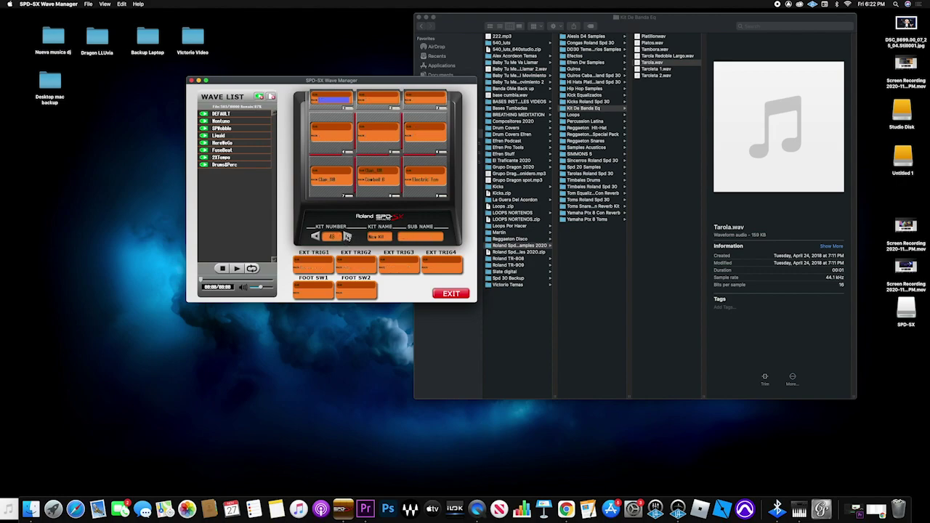
Step: Clear the main wave assignments from pads 7, 8 and 9 of the kit
left_click(330, 181)
left_click_drag(324, 186, 368, 184)
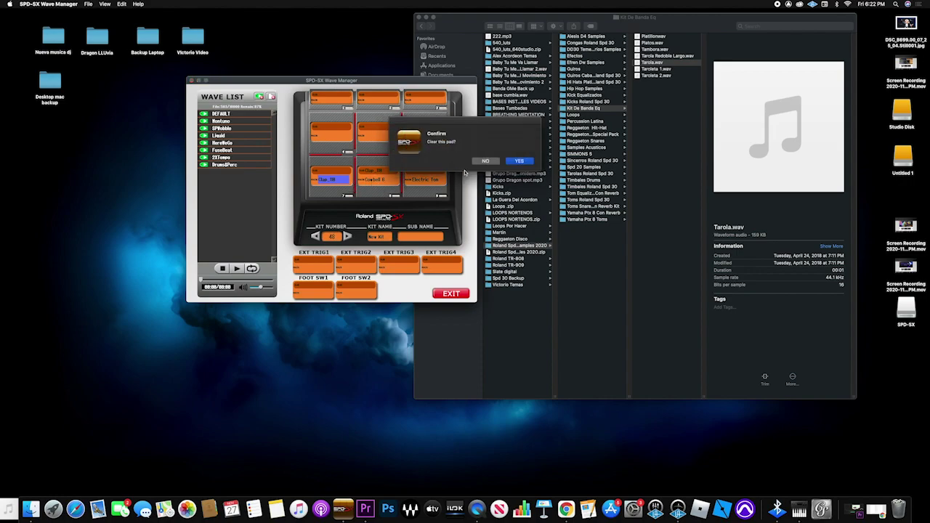
left_click(519, 158)
right_click(375, 179)
left_click(391, 183)
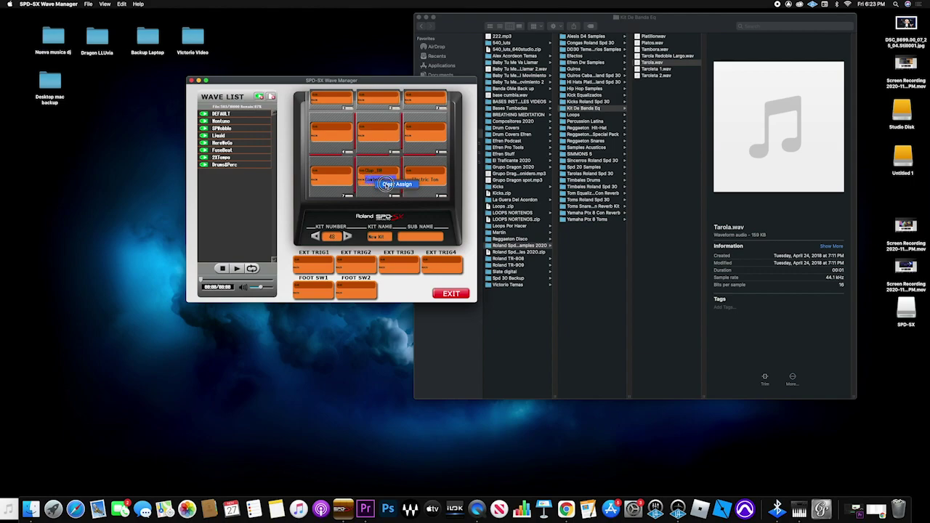
left_click(517, 158)
right_click(425, 181)
left_click(446, 182)
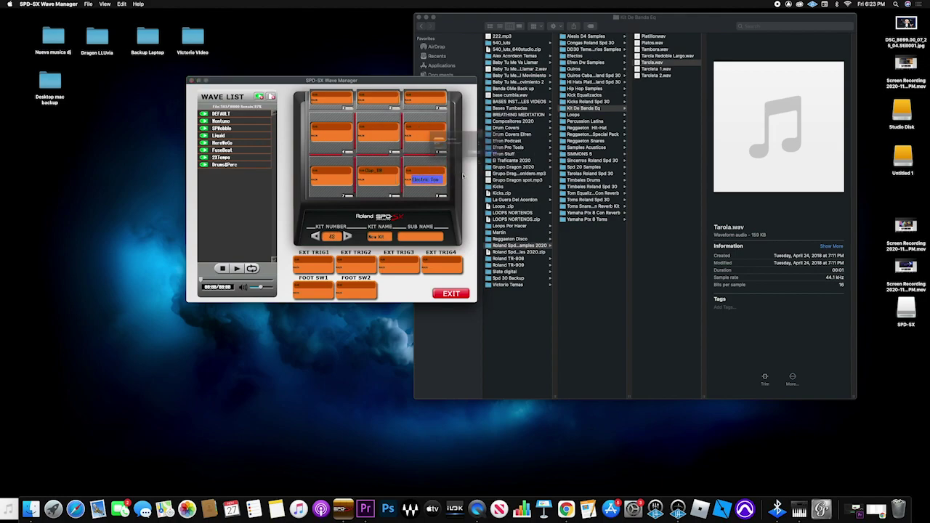
left_click(513, 162)
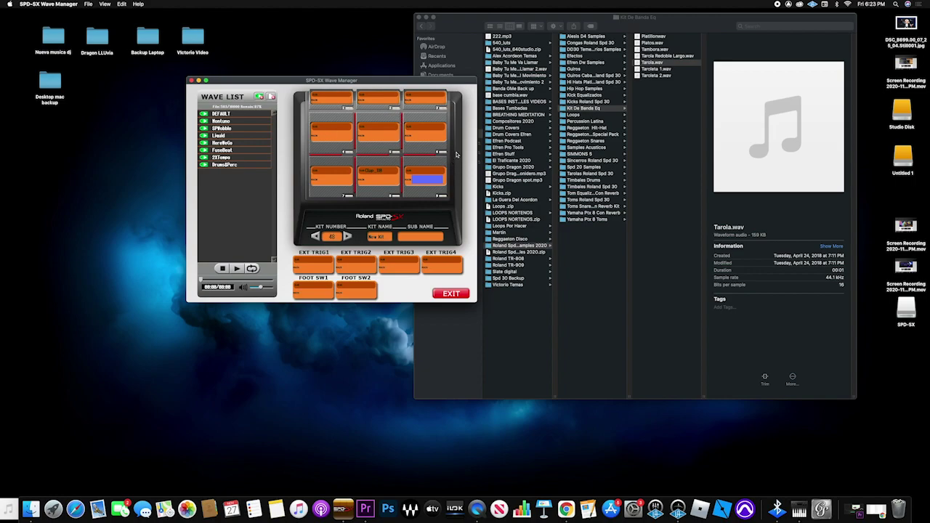
Step: Preview the Tarola, Taroleta 1 and Taroleta 2 samples in the Kit De Banda Eq folder in Finder
left_click_drag(407, 80, 386, 72)
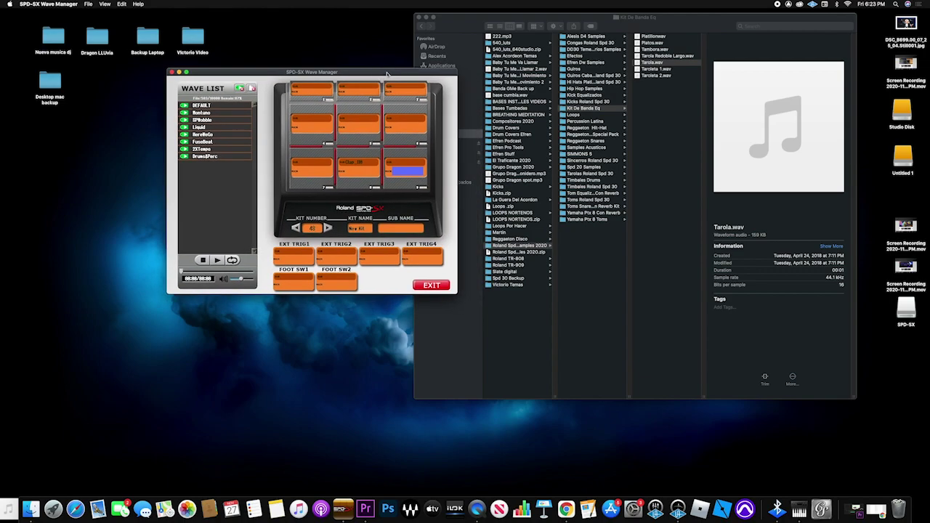
left_click(652, 63)
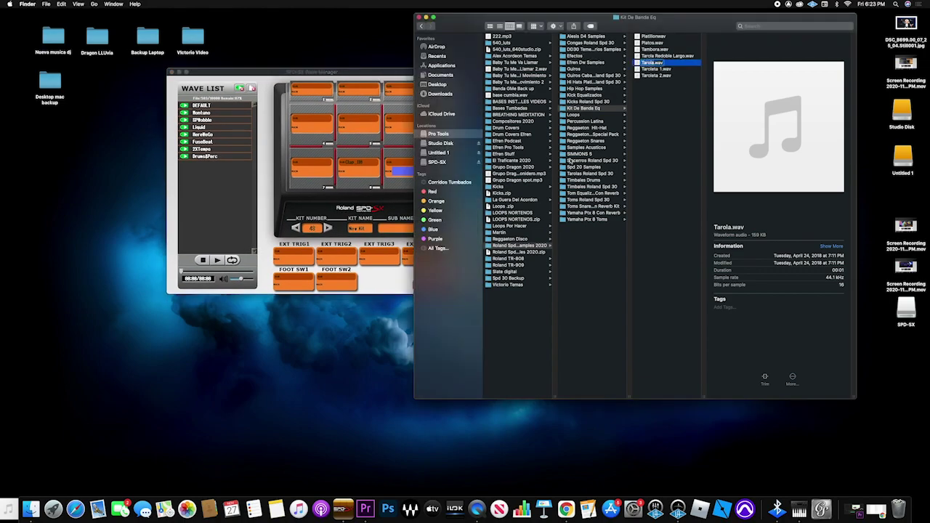
key("Return")
mouse_move(775, 131)
key("Down")
left_click(778, 126)
key("Down")
left_click(778, 127)
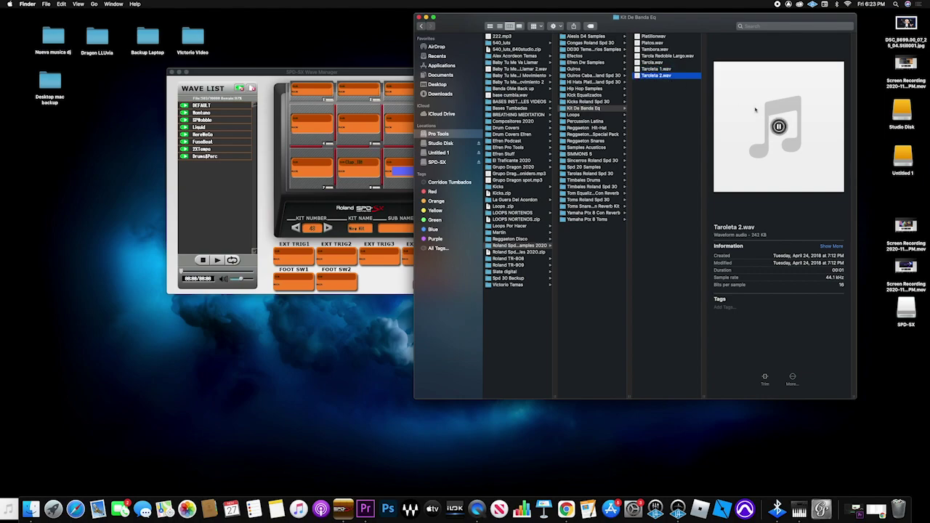
Step: Browse to the Kicks Roland Spd 30 folder and preview the 78 Kick_01.wav sample
left_click(575, 57)
left_click(586, 68)
left_click(587, 101)
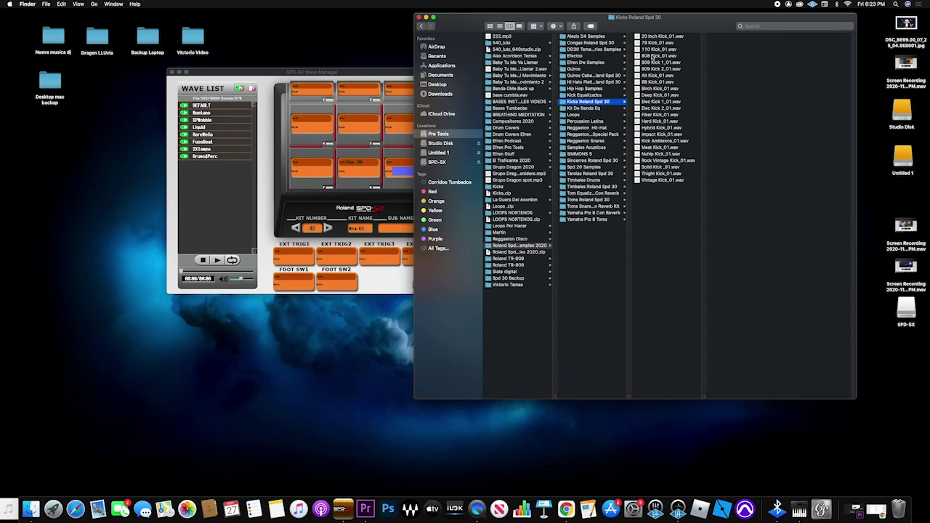
left_click(657, 45)
left_click(779, 127)
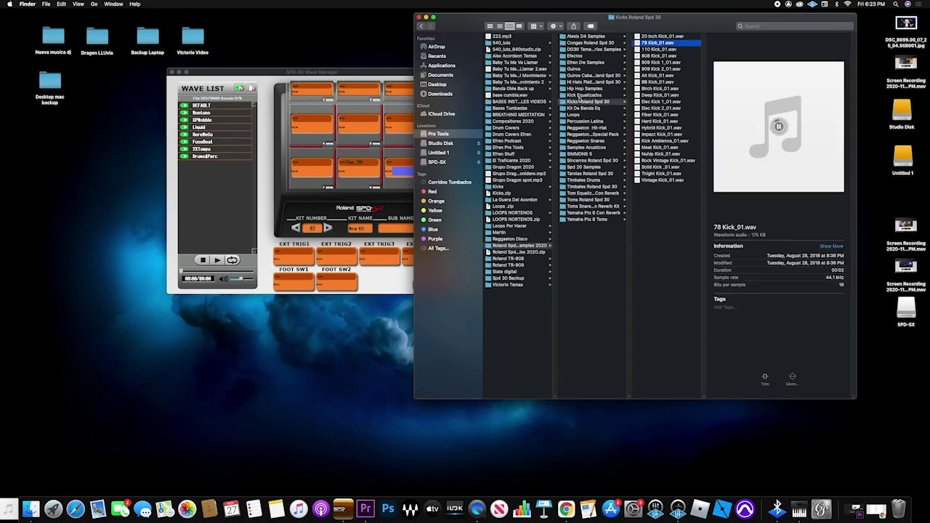
Step: Preview the Kick DD30.wav sample in the Kick Equalizados folder
left_click(584, 96)
left_click(656, 36)
left_click(779, 126)
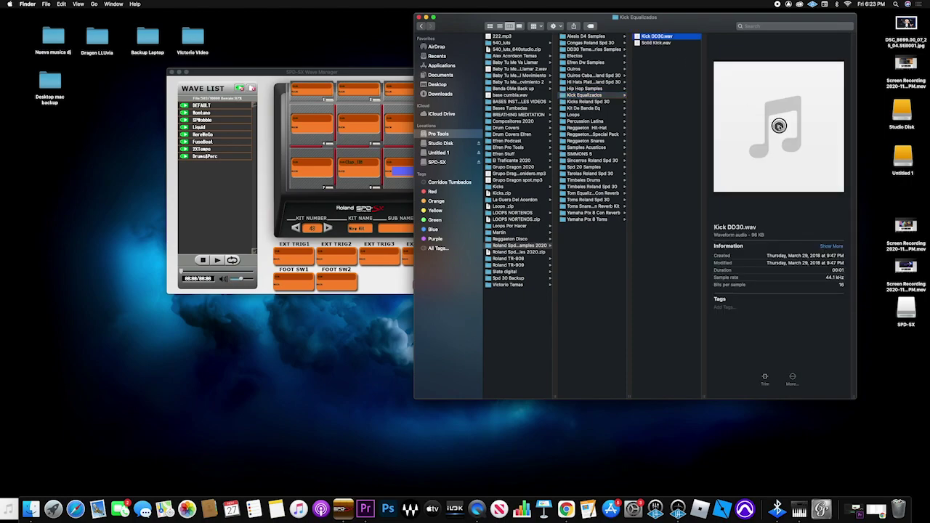
left_click(778, 126)
left_click(779, 126)
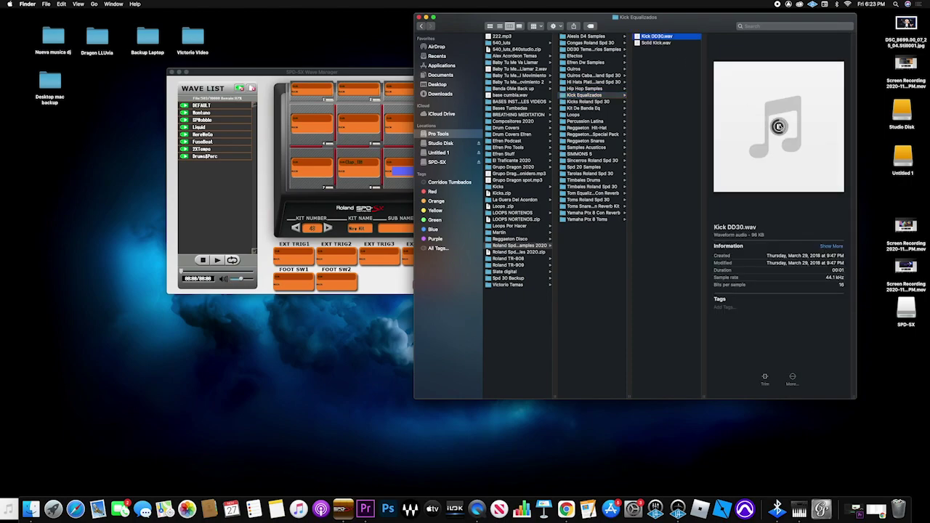
Step: Assign Kick DD30.wav from the Kick Equalizados folder to pad 7 of the kit
left_click(649, 43)
left_click_drag(650, 21, 697, 19)
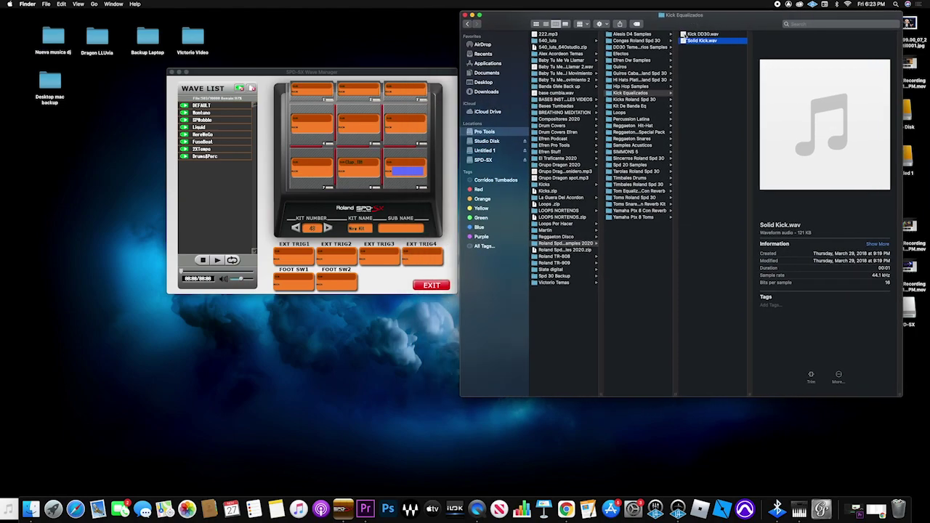
left_click(686, 34)
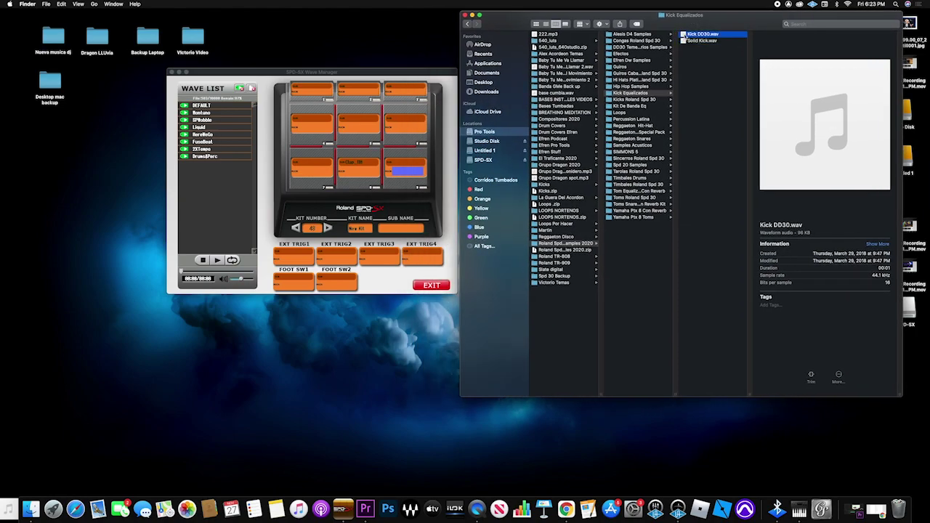
left_click(684, 34)
left_click_drag(685, 34, 316, 173)
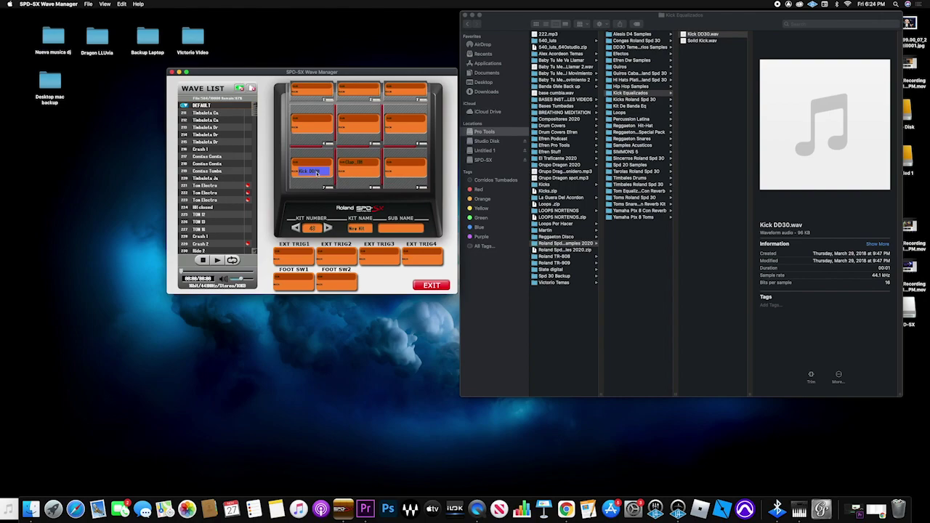
Step: Try to assign Tarola.wav from the Kit De Banda Eq folder to a pad of the kit
left_click(314, 122)
key("Right")
key("Right")
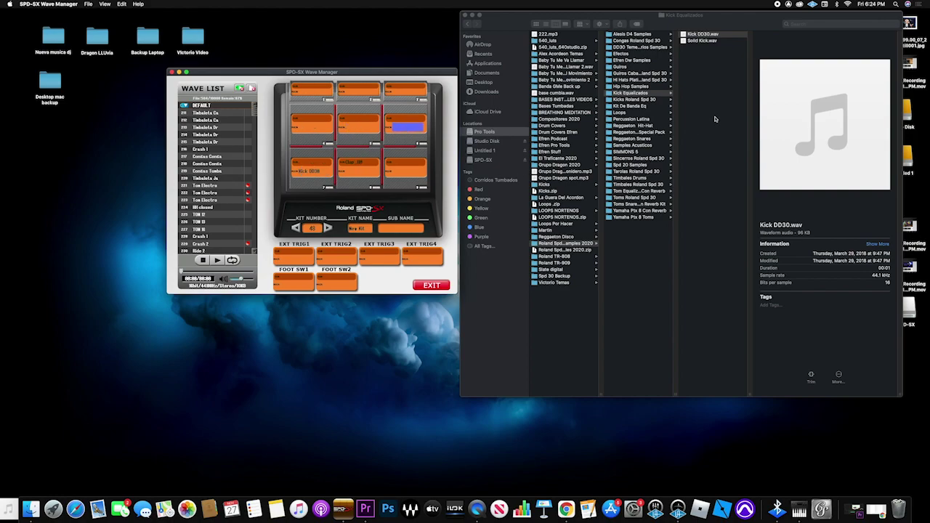
left_click(629, 106)
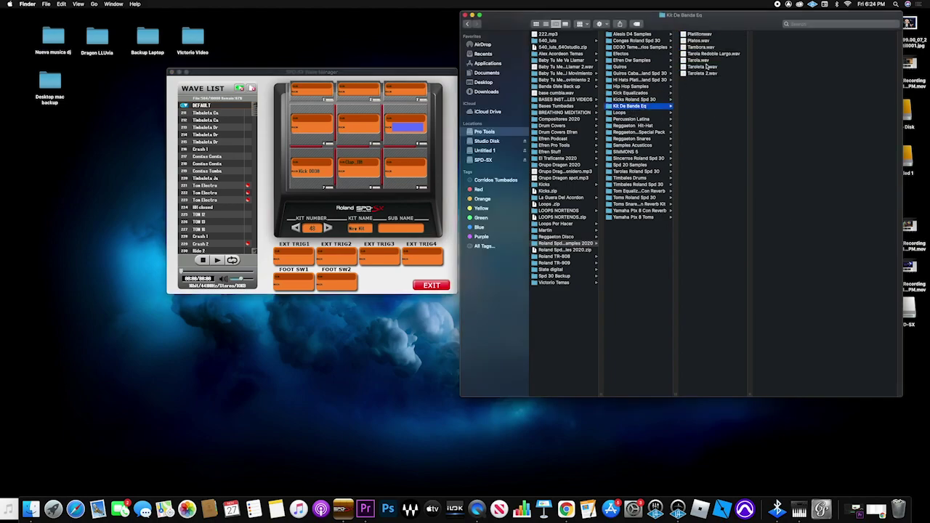
left_click(704, 66)
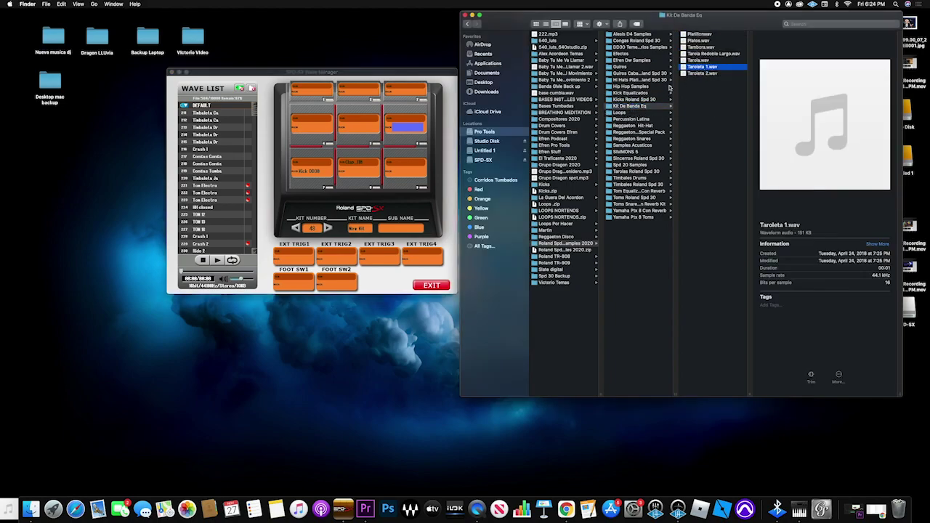
left_click(702, 61)
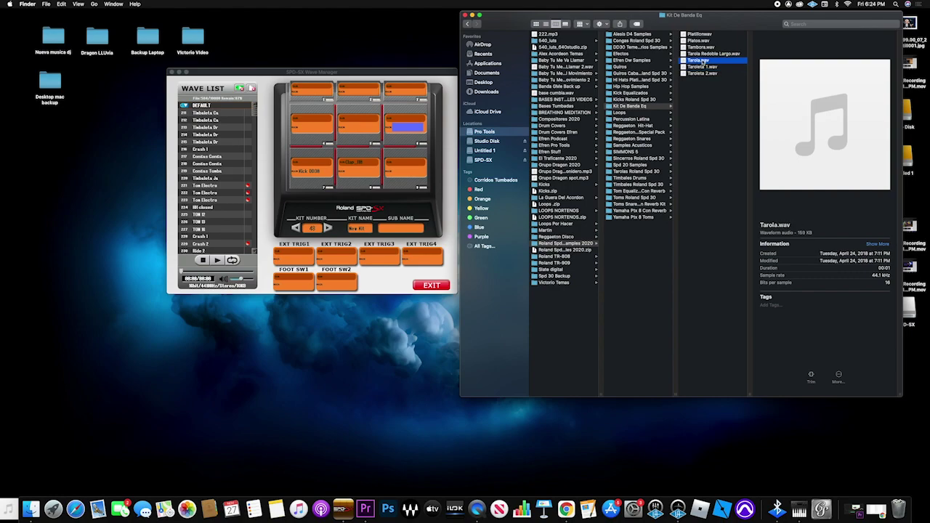
left_click_drag(702, 62, 439, 151)
left_click_drag(352, 172, 351, 172)
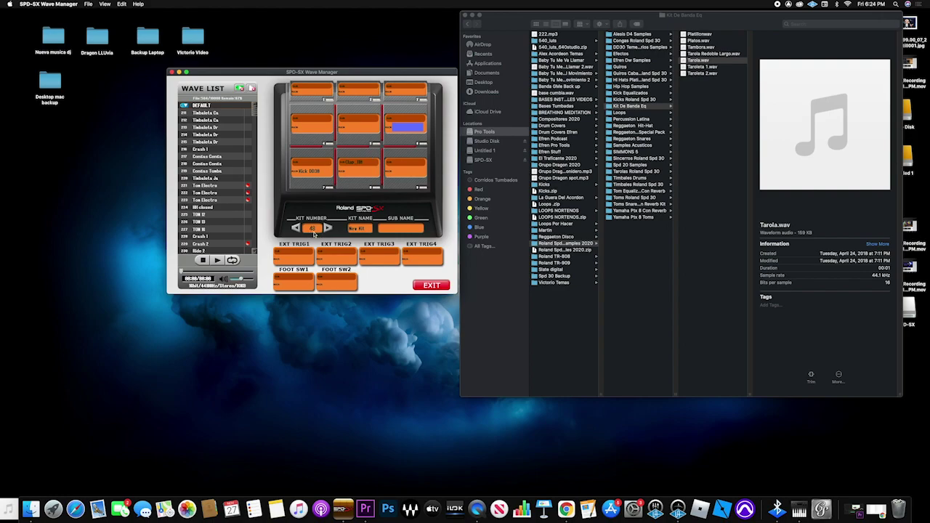
Step: Replace the current kit's name
left_click(363, 232)
key("BackSpace")
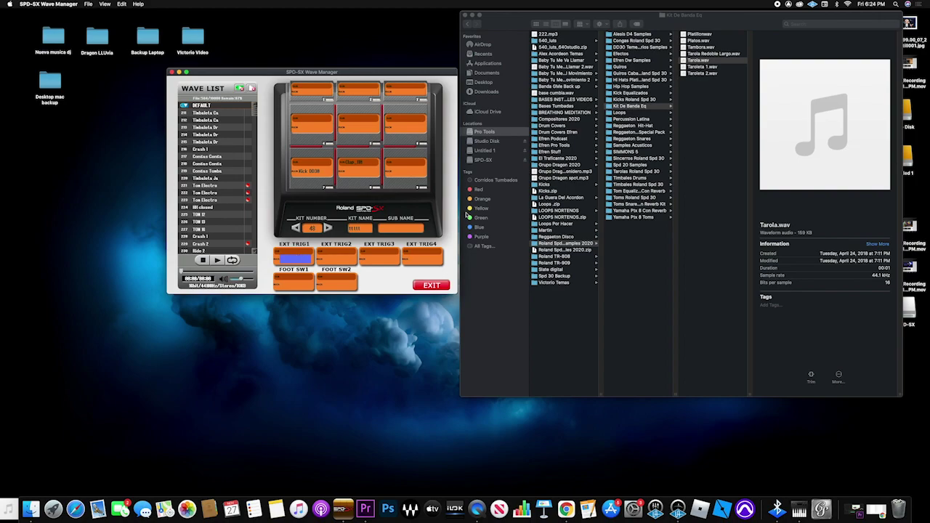
Step: Preview 78 Kick_01.wav from the Kicks Roland Spd 30 folder and assign it to external trigger 1 of the kit
left_click(626, 104)
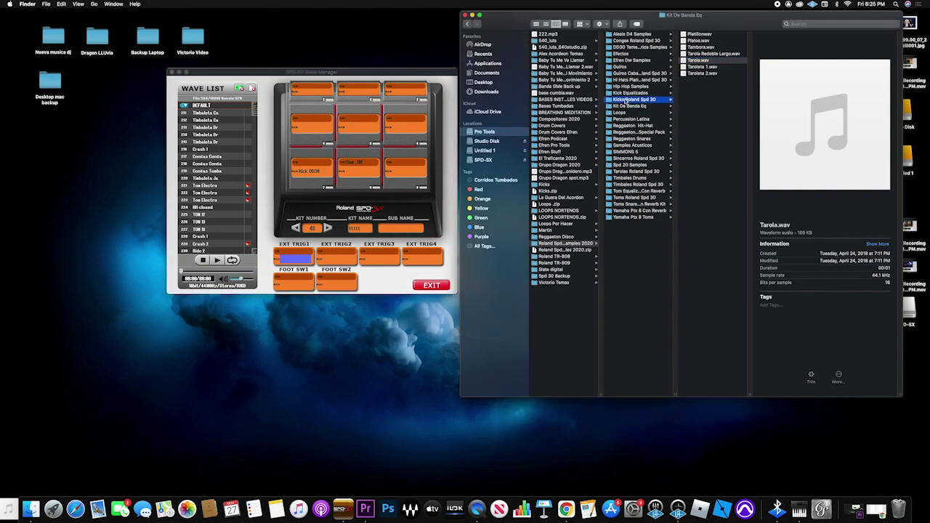
left_click(627, 100)
left_click(715, 41)
left_click(825, 125)
left_click_drag(701, 40, 346, 255)
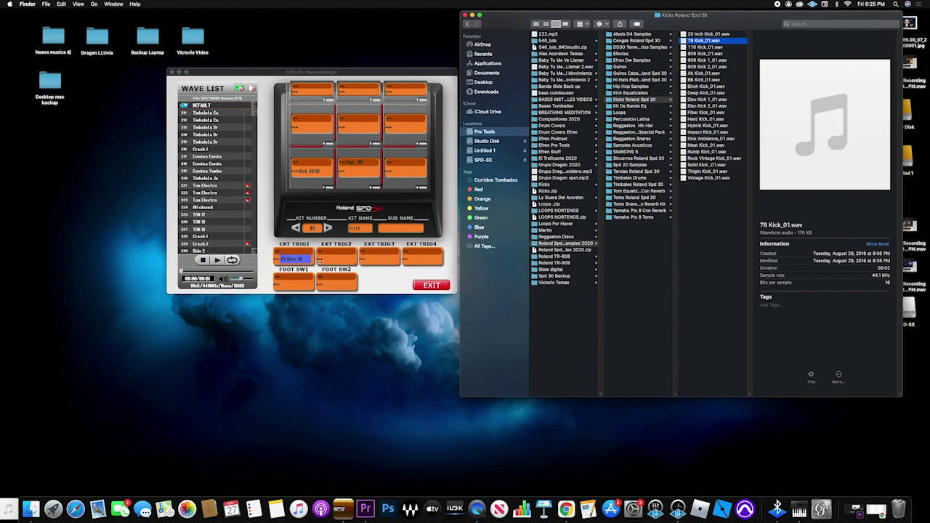
Step: Go through the external trigger 2, 3 and 4 slots and pad 7 to review their assignments
left_click(332, 259)
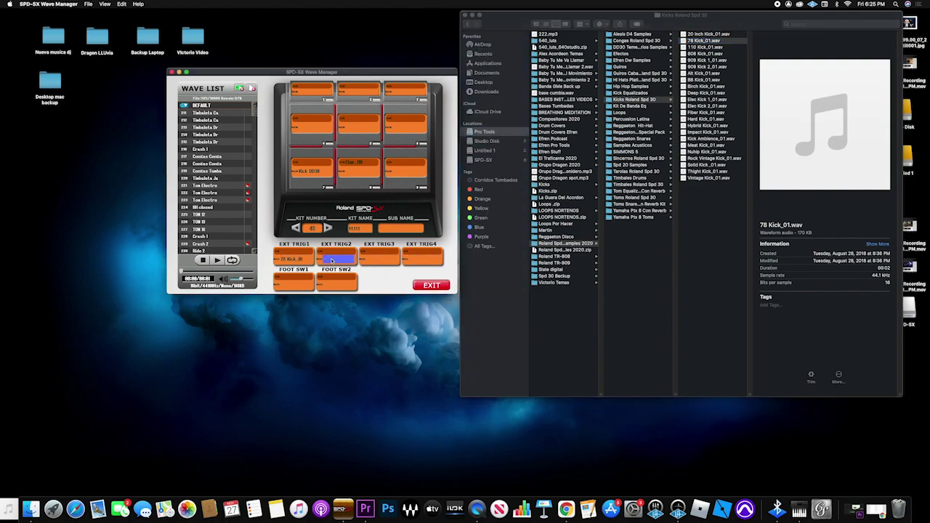
left_click(383, 260)
left_click(420, 258)
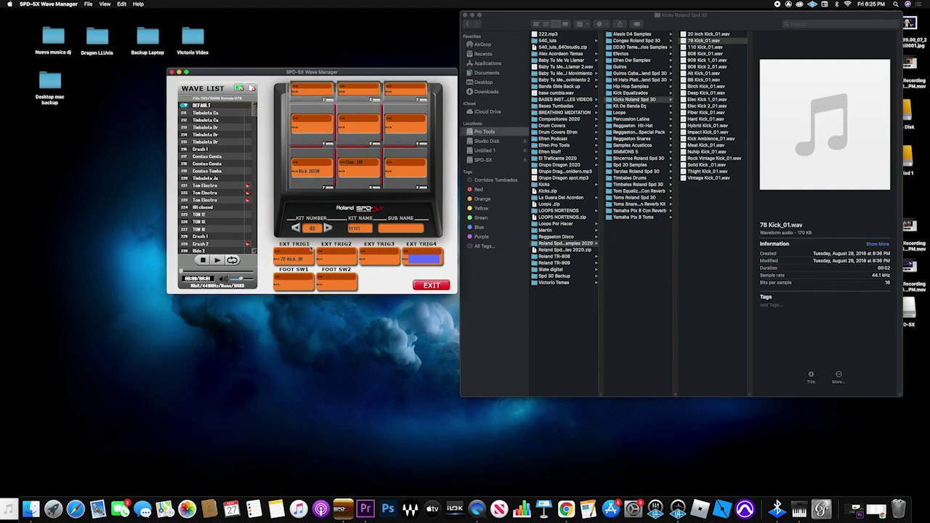
left_click(314, 173)
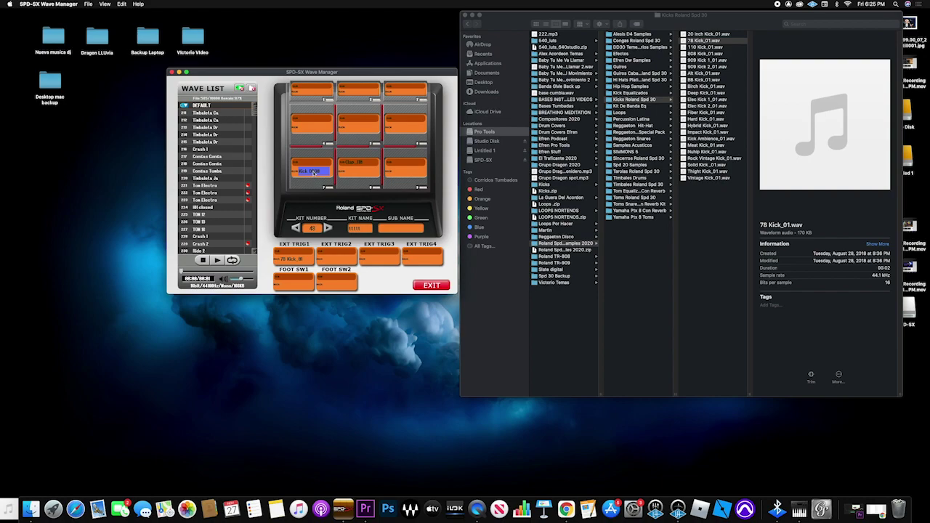
Step: Select the sub wave slot of pad 4 and arrange the kit window and the sample folder window side by side
left_click(314, 165)
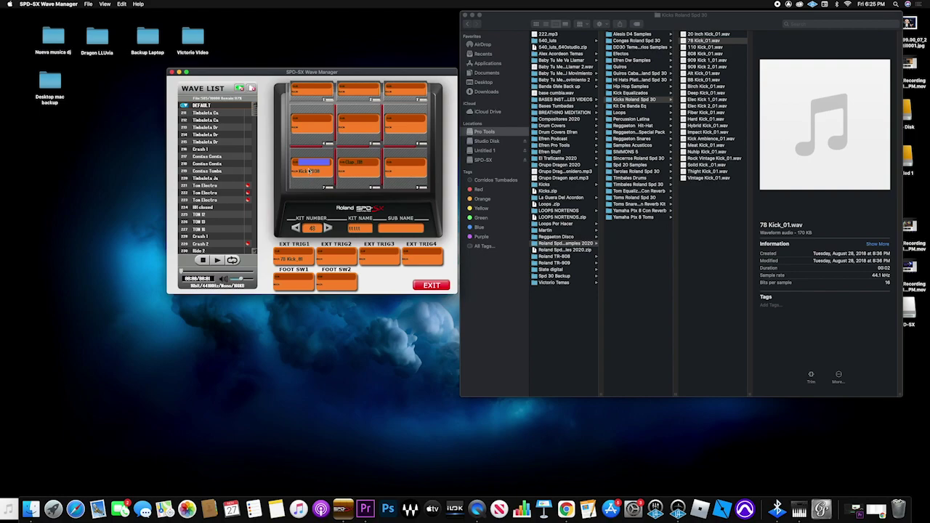
left_click(309, 118)
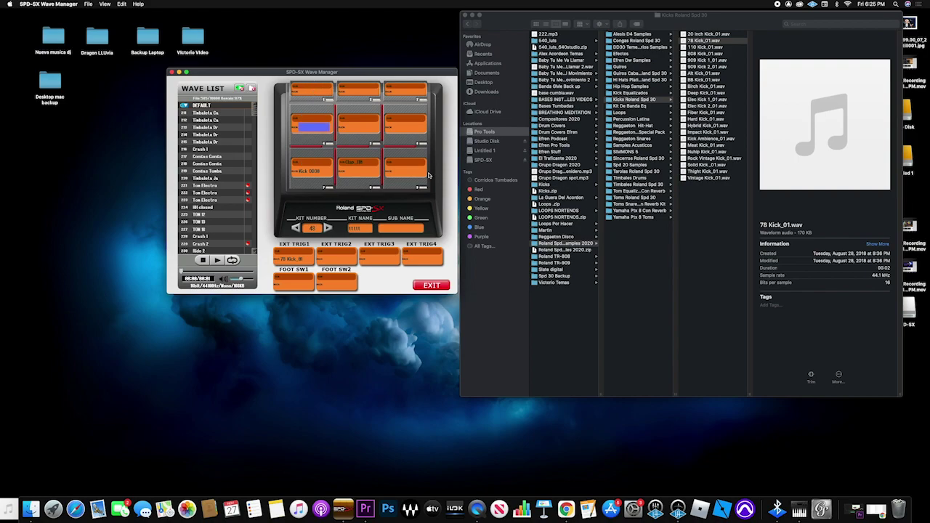
left_click_drag(418, 72, 414, 72)
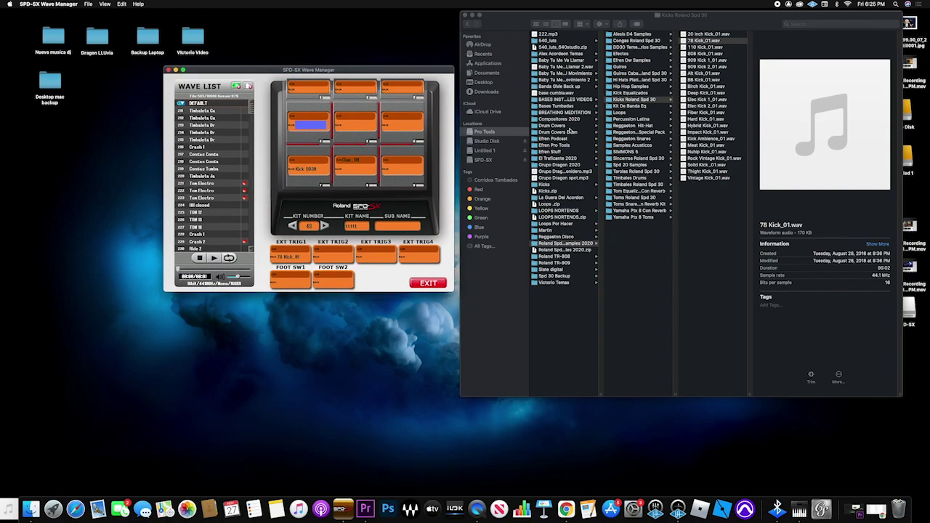
left_click_drag(707, 19, 689, 16)
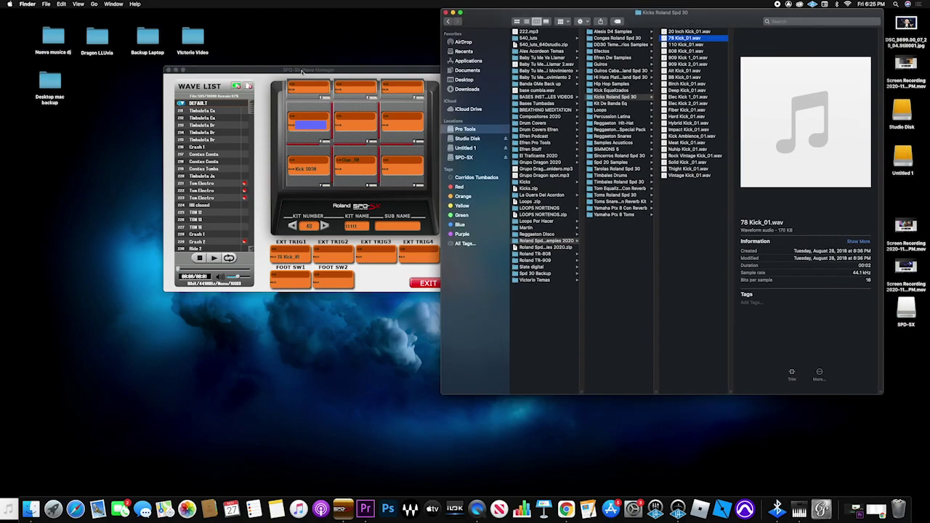
left_click_drag(305, 73, 285, 48)
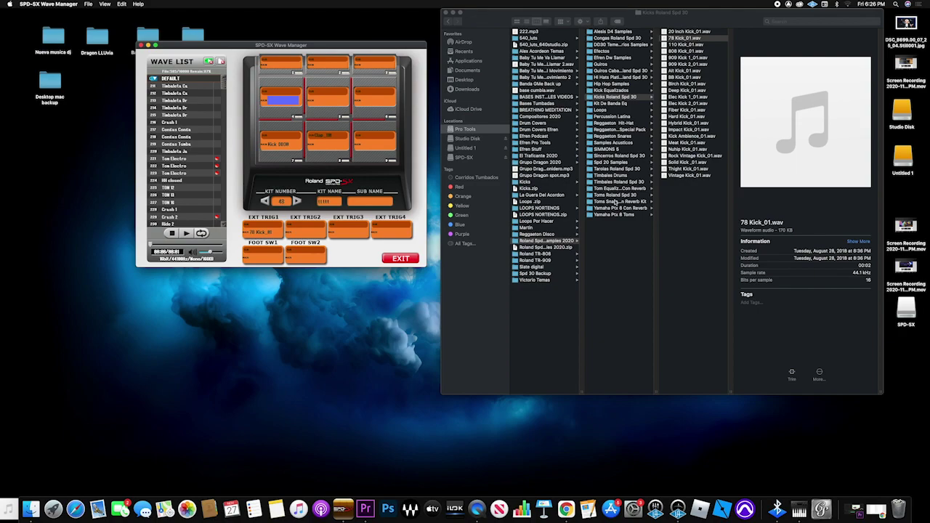
left_click_drag(673, 27, 657, 27)
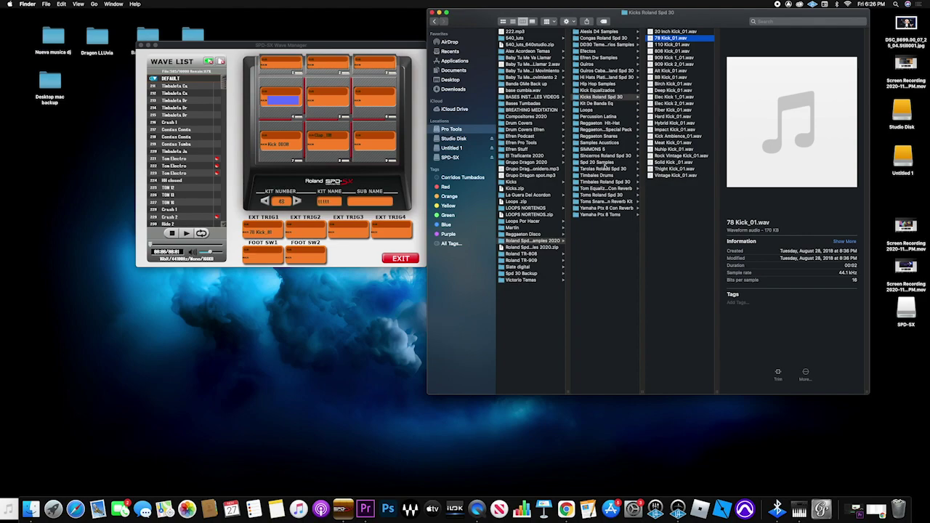
Step: Preview the snare and tom samples in the Yamaha Ptx 8 Con Reverb folder, including Snare verb2, Tom 1 Bronco and Tom 2 Bronco
left_click(607, 207)
left_click(674, 58)
left_click(676, 71)
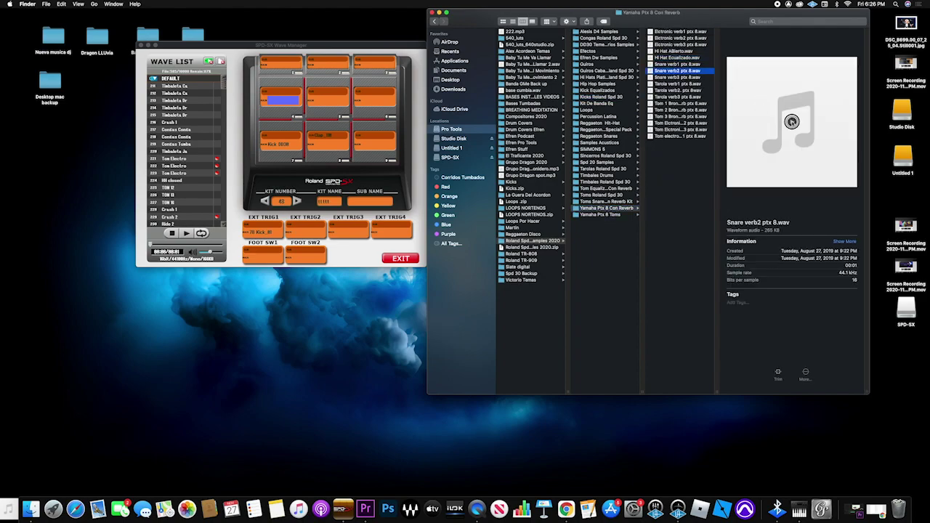
left_click(687, 104)
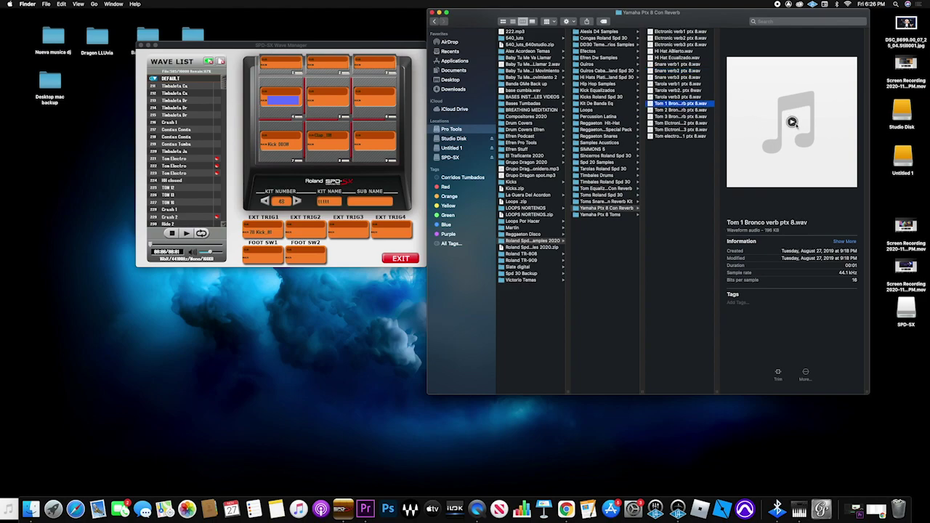
key("Down")
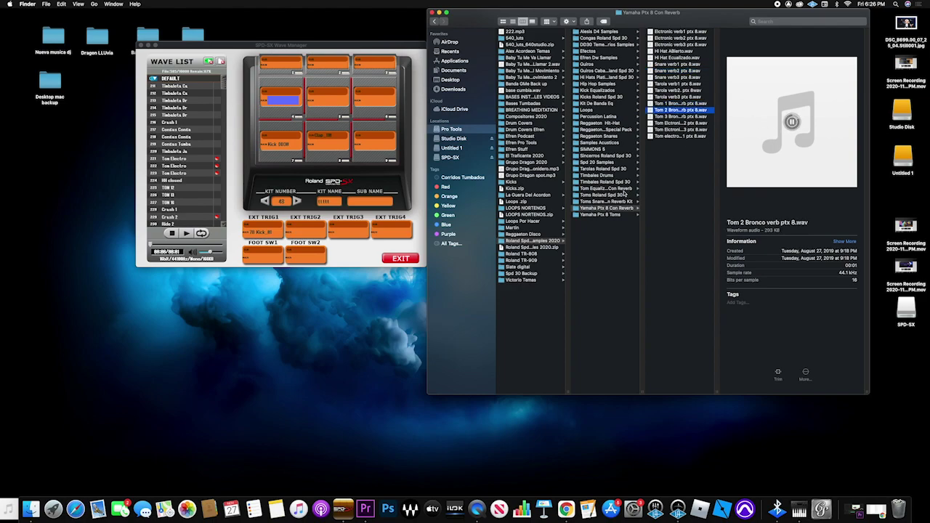
Step: Look through the samples in the Tom Equalizados Con Reverb and Toms Snare Con Reverb Kit folders
left_click(608, 189)
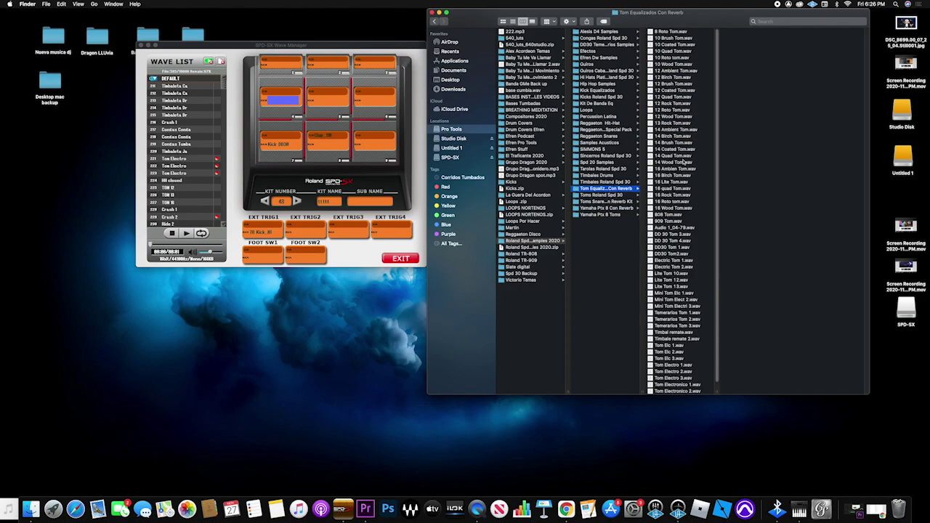
scroll(685, 155, "down", 1)
left_click(606, 202)
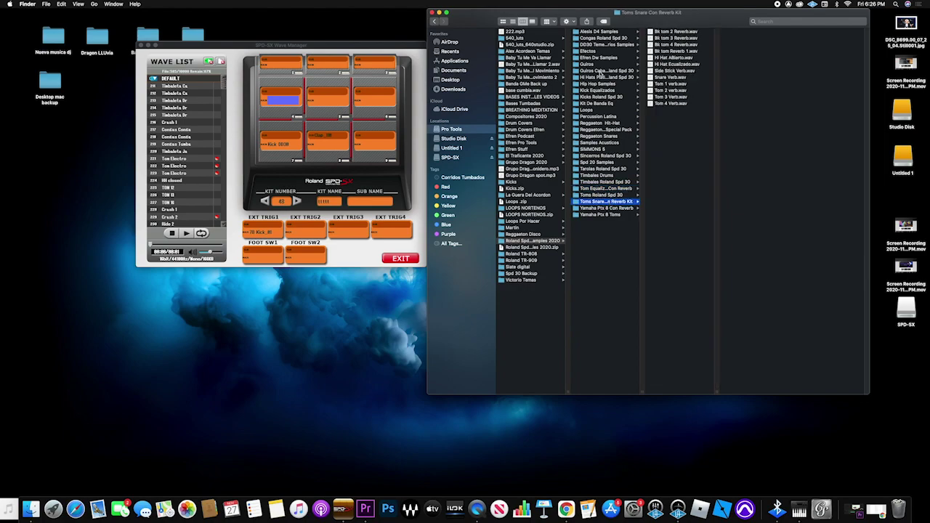
Step: Preview DDR 30 Snare.wav from the Tarolas subfolder of DD30 Temerarios Samples
left_click(609, 34)
left_click(604, 45)
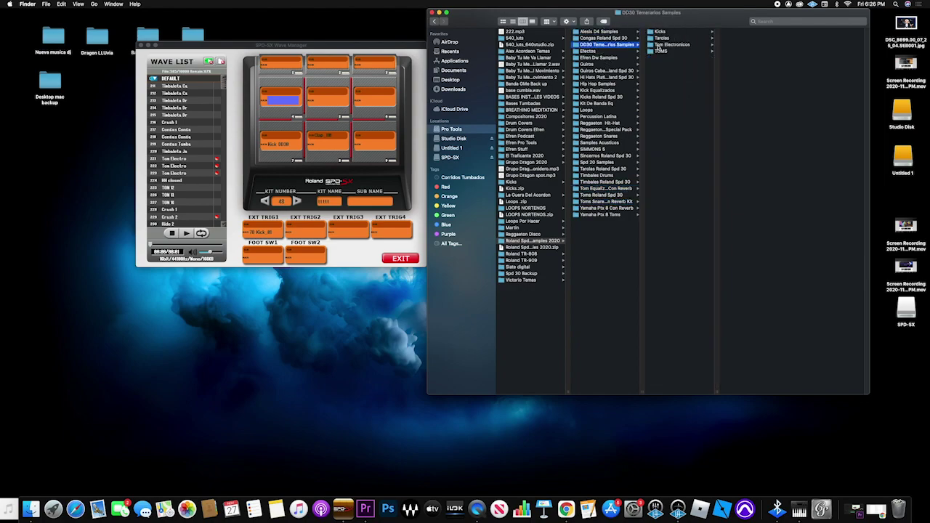
left_click(666, 38)
left_click(741, 32)
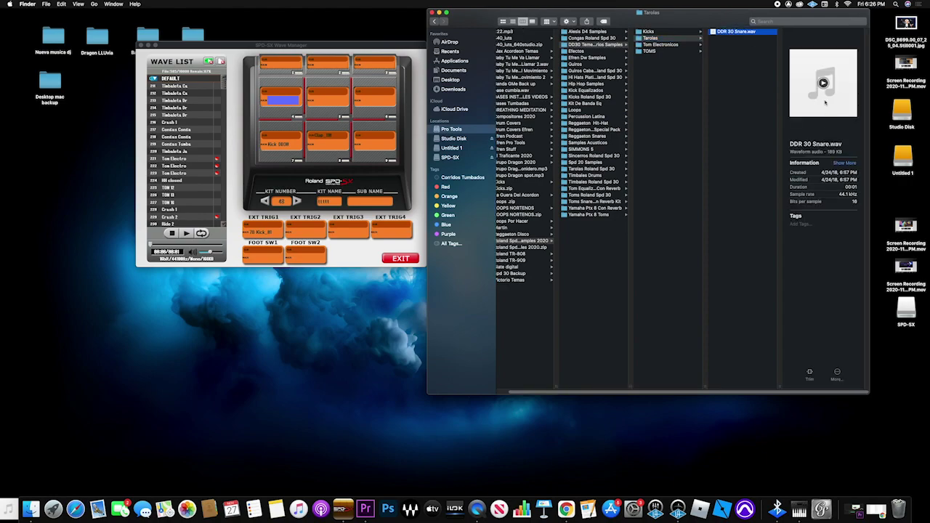
left_click(824, 84)
Step: Close the sample folder window and move the Wave Manager window to the upper middle of the desktop
left_click_drag(687, 16, 603, 17)
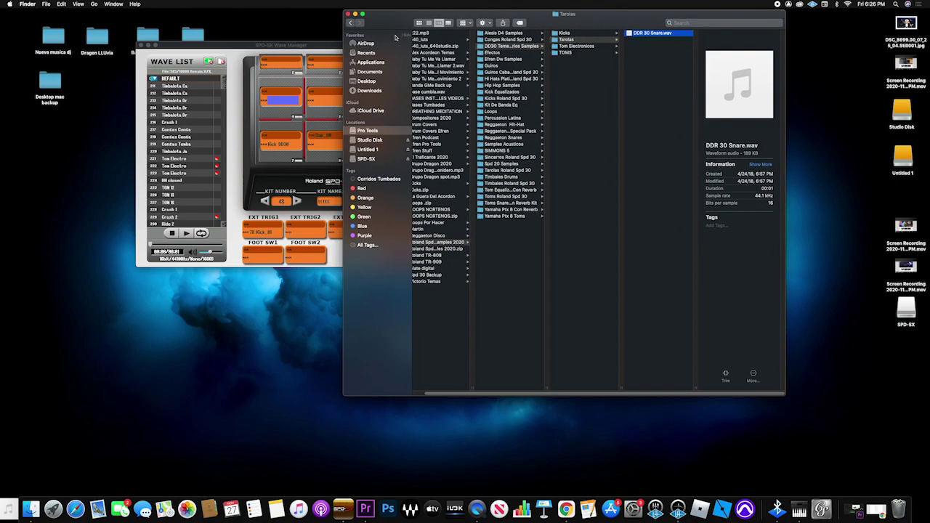
left_click_drag(393, 23, 425, 25)
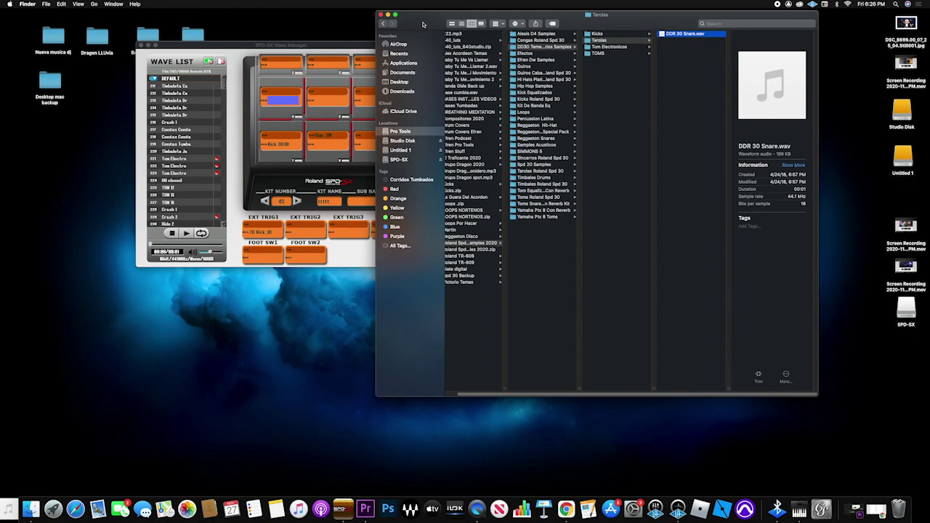
left_click_drag(423, 24, 424, 31)
left_click_drag(310, 46, 269, 39)
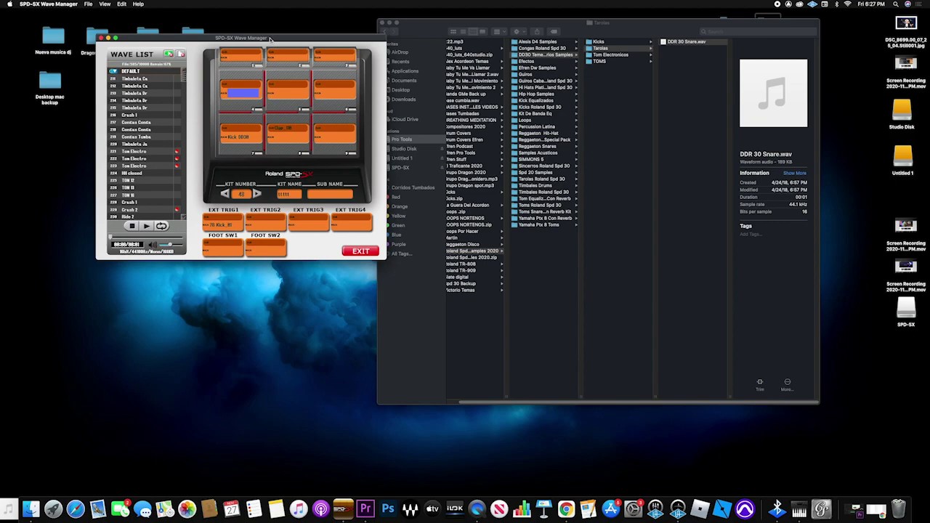
left_click(381, 23)
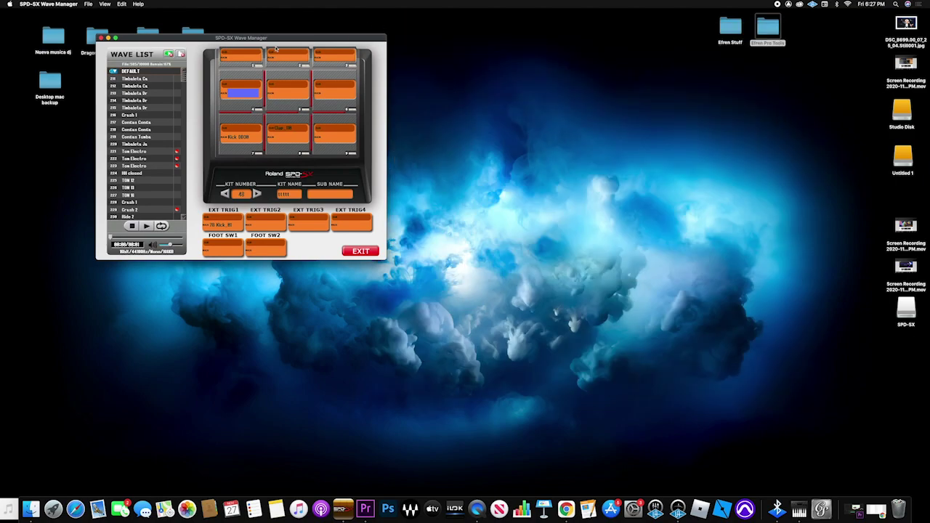
left_click_drag(277, 38, 449, 51)
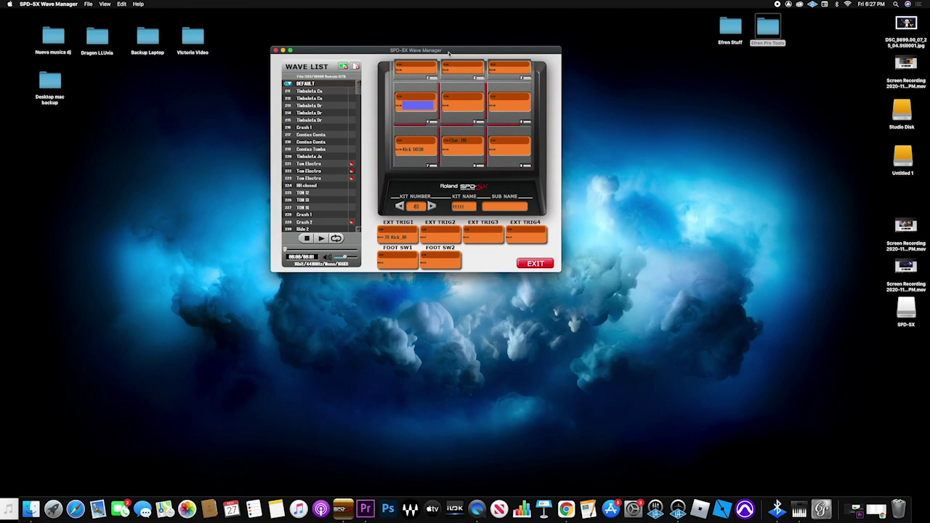